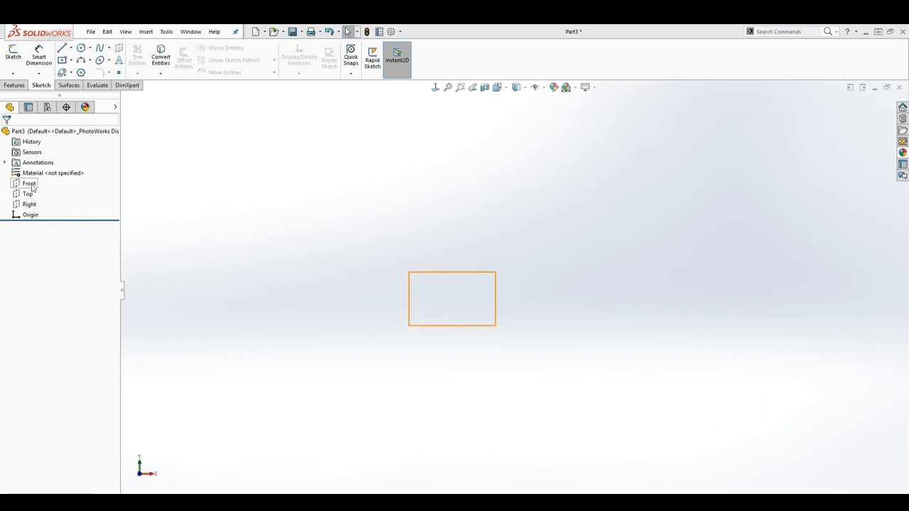
Step: Start a sketch on the Front plane and draw a center rectangle about 2.59 in wide to the left of the origin
{"action": "left_click", "coordinate": [14, 55]}
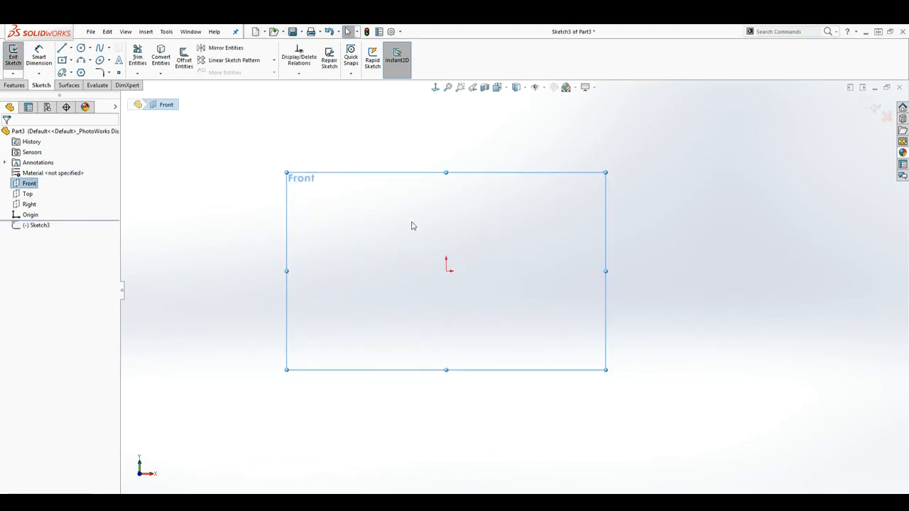
{"action": "left_click", "coordinate": [62, 61]}
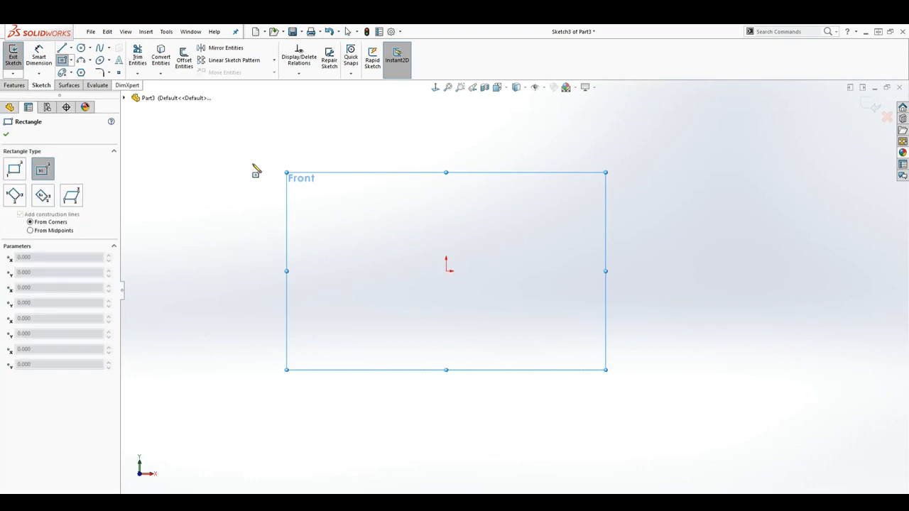
{"action": "left_click", "coordinate": [303, 228]}
{"action": "left_click", "coordinate": [369, 313]}
{"action": "key", "text": "Escape"}
{"action": "scroll", "coordinate": [314, 179], "scroll_direction": "up", "scroll_amount": 2}
{"action": "scroll", "coordinate": [273, 190], "scroll_direction": "down", "scroll_amount": 2}
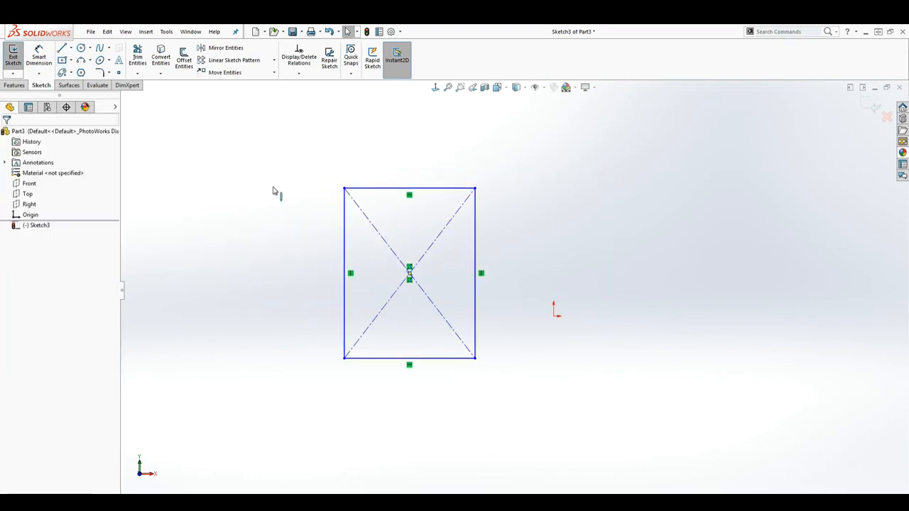
Step: Dimension the rectangle's top edge and left edge at 3 in each
{"action": "left_click", "coordinate": [39, 55]}
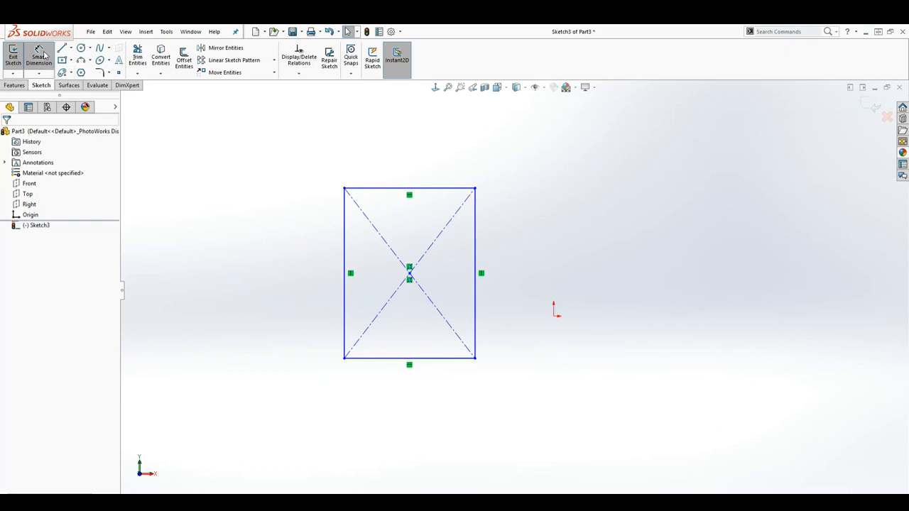
{"action": "left_click", "coordinate": [390, 188]}
{"action": "left_click", "coordinate": [390, 144]}
{"action": "type", "text": "3"}
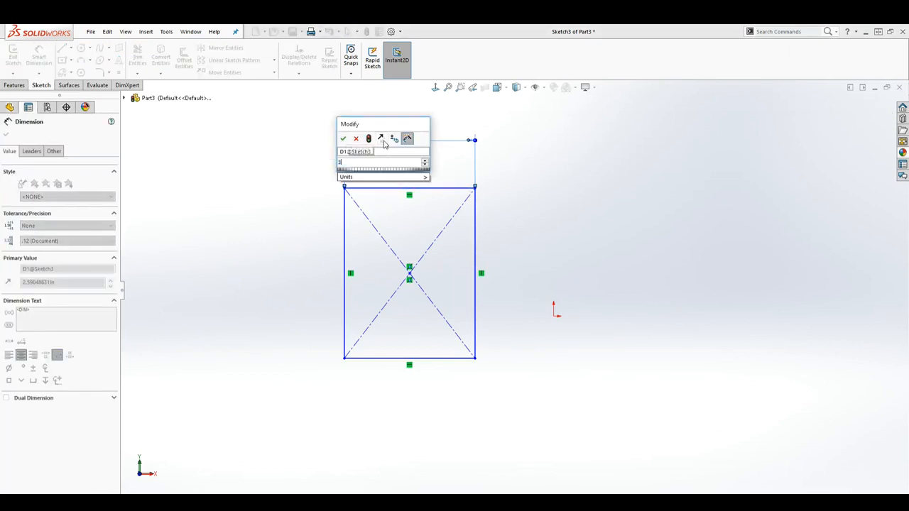
{"action": "key", "text": "Return"}
{"action": "left_click", "coordinate": [347, 236]}
{"action": "left_click", "coordinate": [298, 238]}
{"action": "key", "text": "Return"}
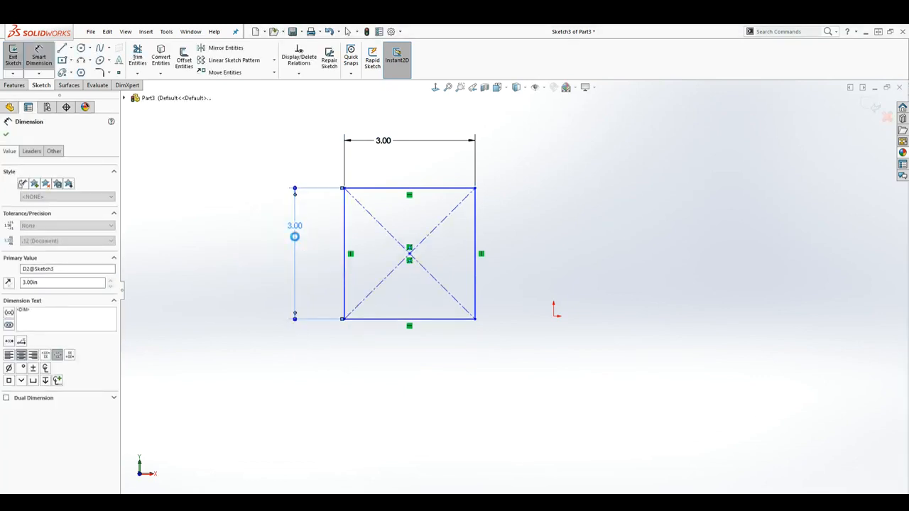
{"action": "key", "text": "Escape"}
Step: Move all the square's entities, using its lower-left corner as start point, so that corner lands just right of the origin
{"action": "scroll", "coordinate": [421, 249], "scroll_direction": "up", "scroll_amount": 2}
{"action": "scroll", "coordinate": [440, 257], "scroll_direction": "down", "scroll_amount": 2}
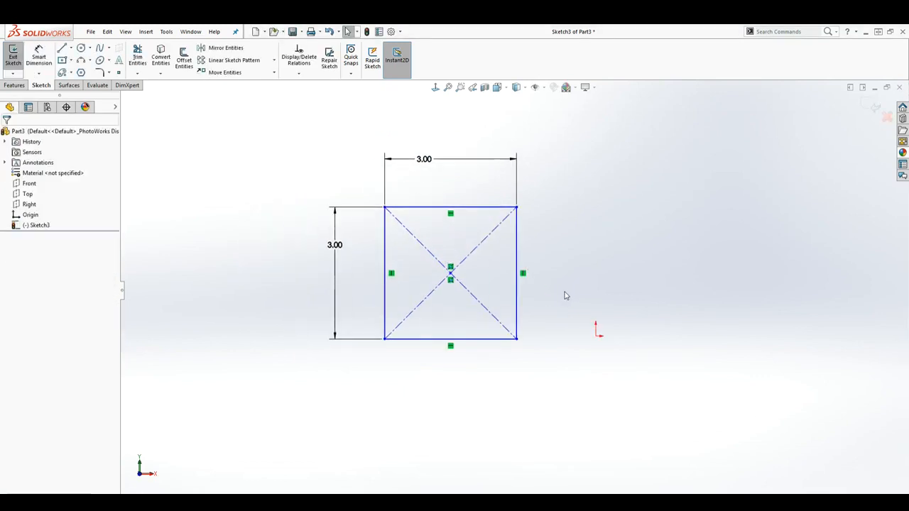
{"action": "scroll", "coordinate": [566, 295], "scroll_direction": "down", "scroll_amount": 1}
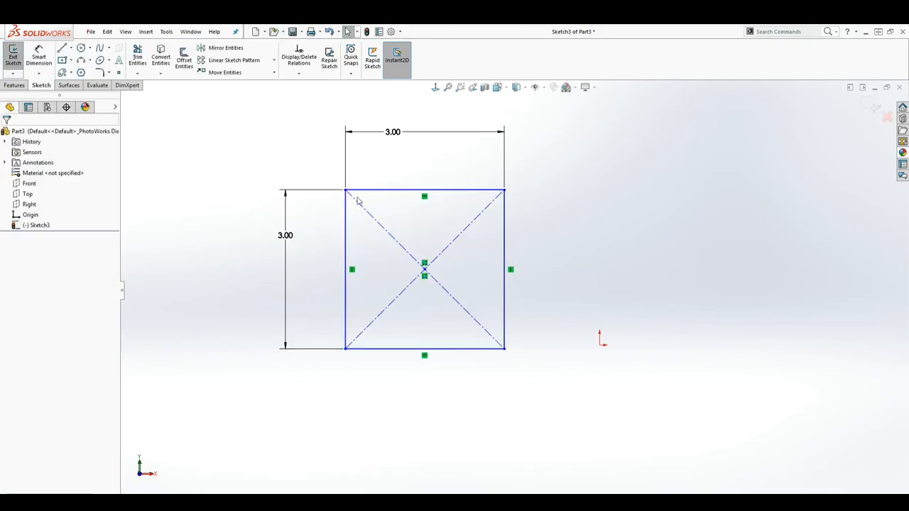
{"action": "left_click", "coordinate": [227, 74]}
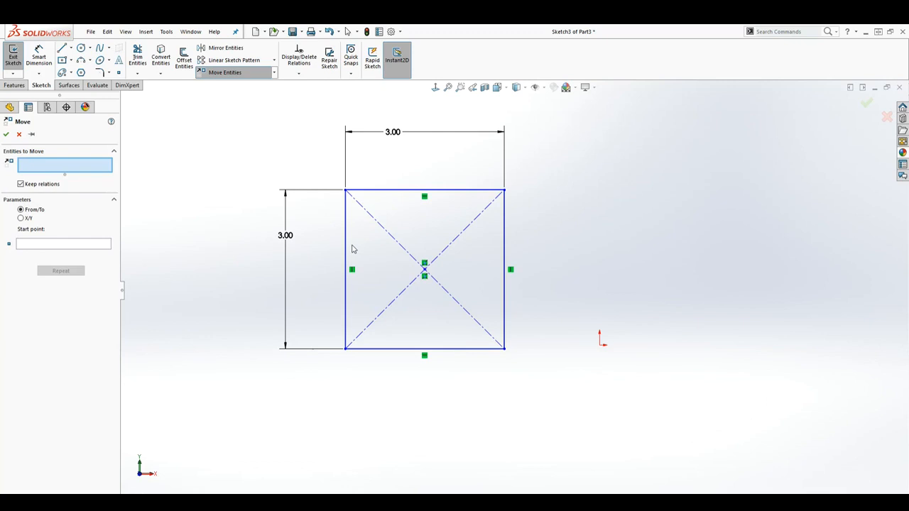
{"action": "left_click_drag", "start_coordinate": [276, 139], "coordinate": [559, 387]}
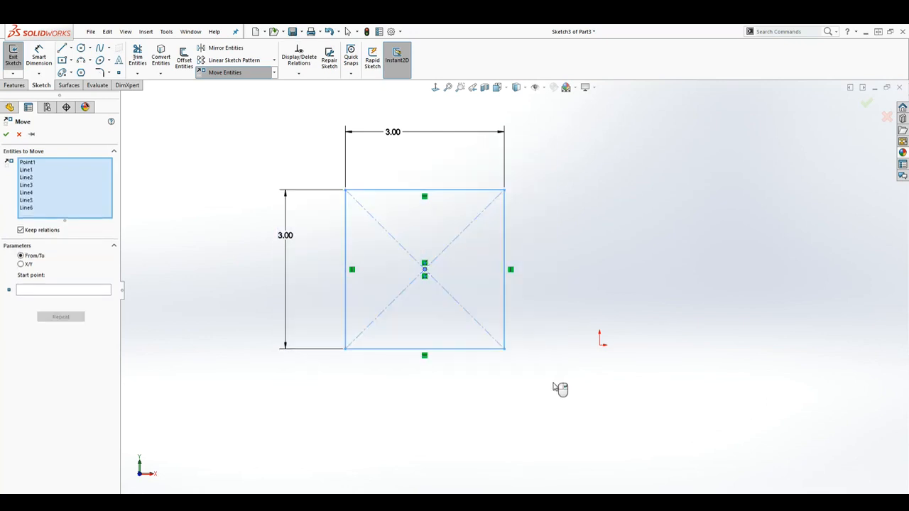
{"action": "left_click_drag", "start_coordinate": [278, 148], "coordinate": [550, 372]}
{"action": "left_click", "coordinate": [29, 292]}
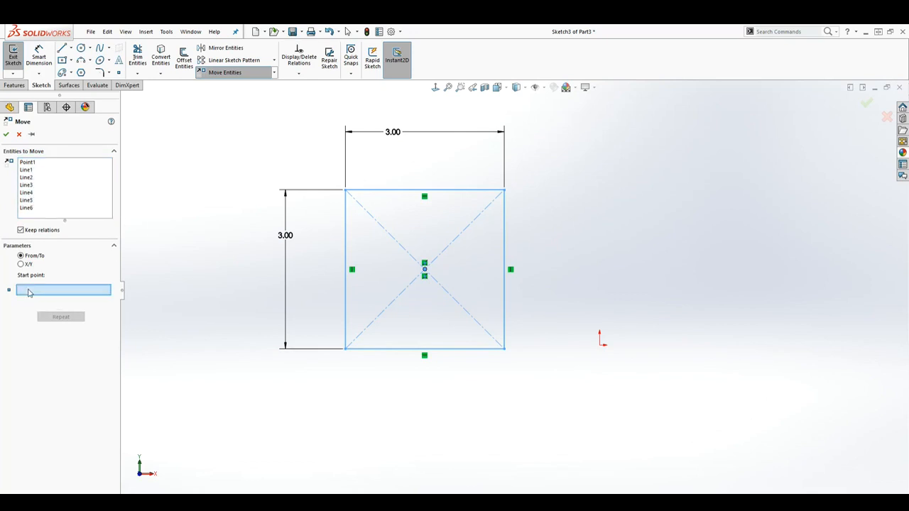
{"action": "left_click", "coordinate": [345, 348]}
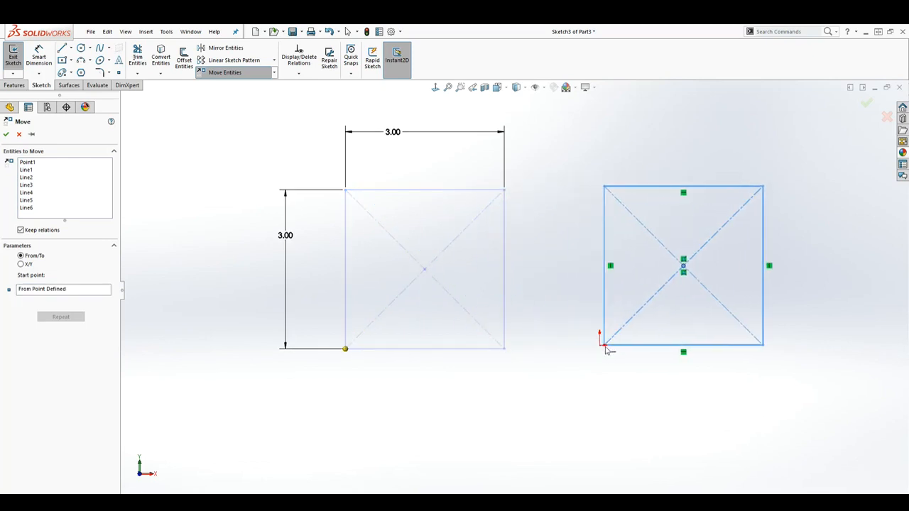
{"action": "left_click", "coordinate": [627, 348]}
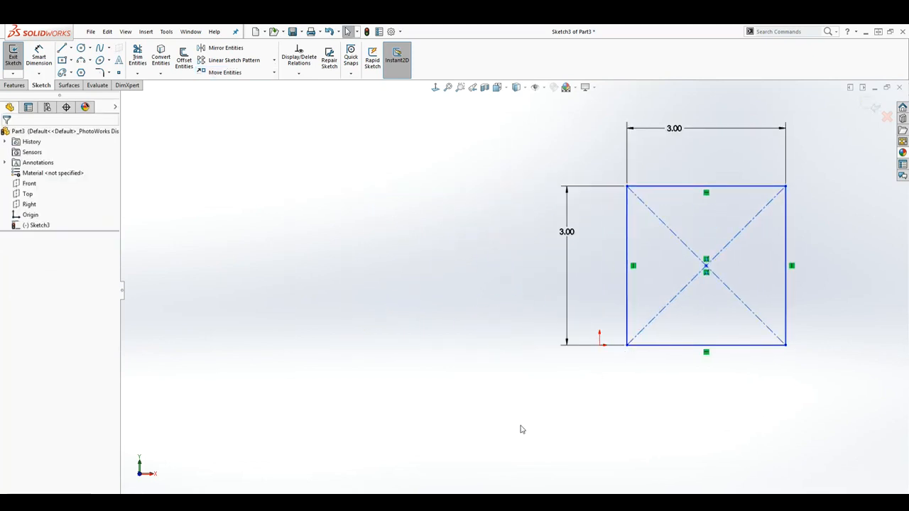
Step: Copy the whole square from its lower-right corner to the empty area left of the origin
{"action": "left_click", "coordinate": [273, 72]}
{"action": "left_click", "coordinate": [238, 95]}
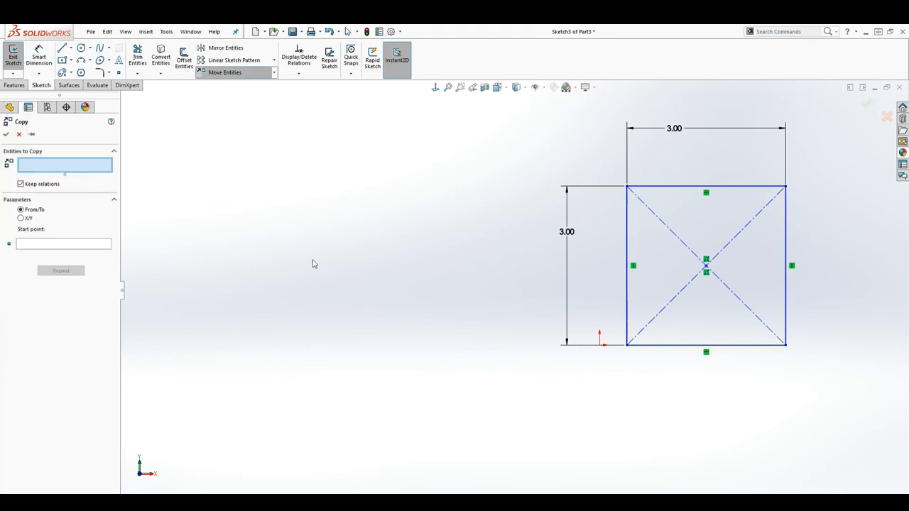
{"action": "left_click_drag", "start_coordinate": [543, 127], "coordinate": [826, 388]}
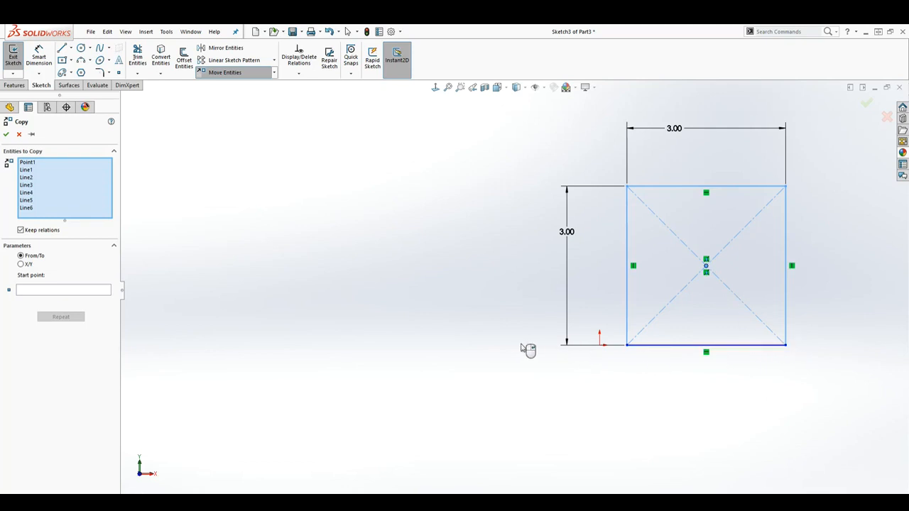
{"action": "left_click", "coordinate": [41, 292]}
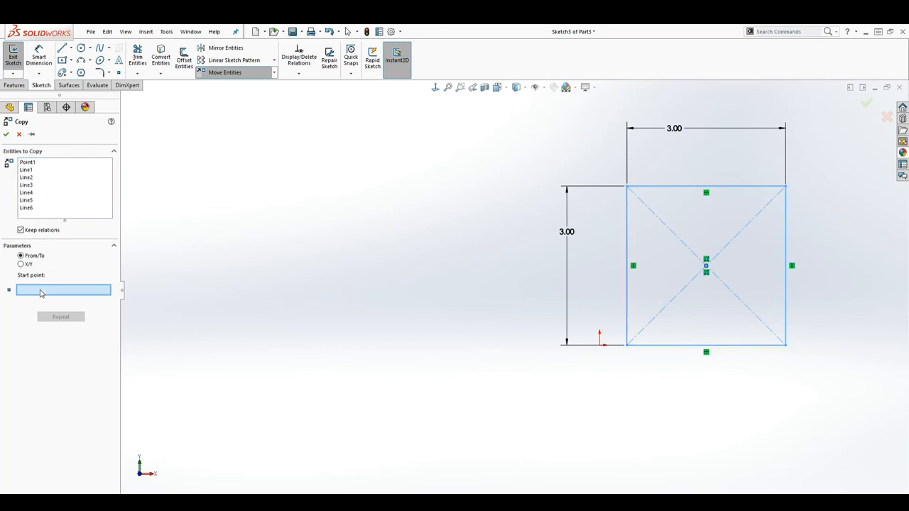
{"action": "left_click", "coordinate": [786, 347]}
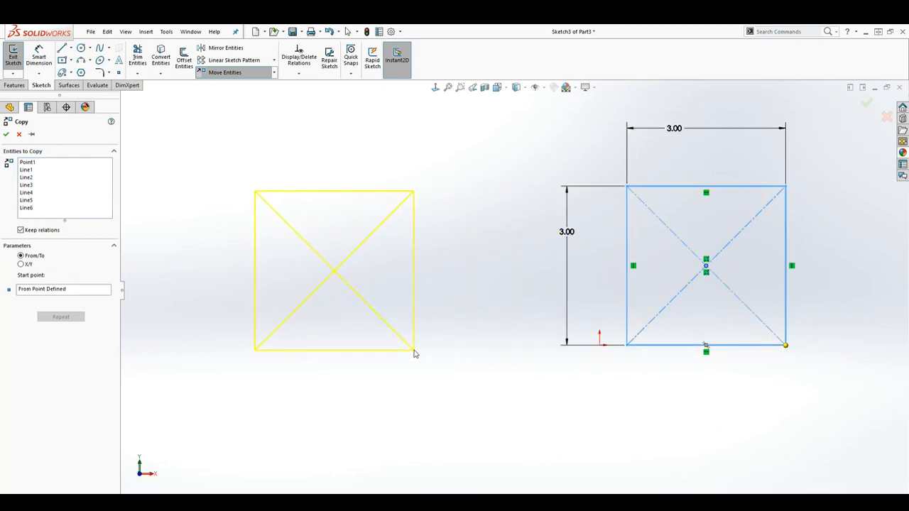
{"action": "left_click", "coordinate": [429, 350]}
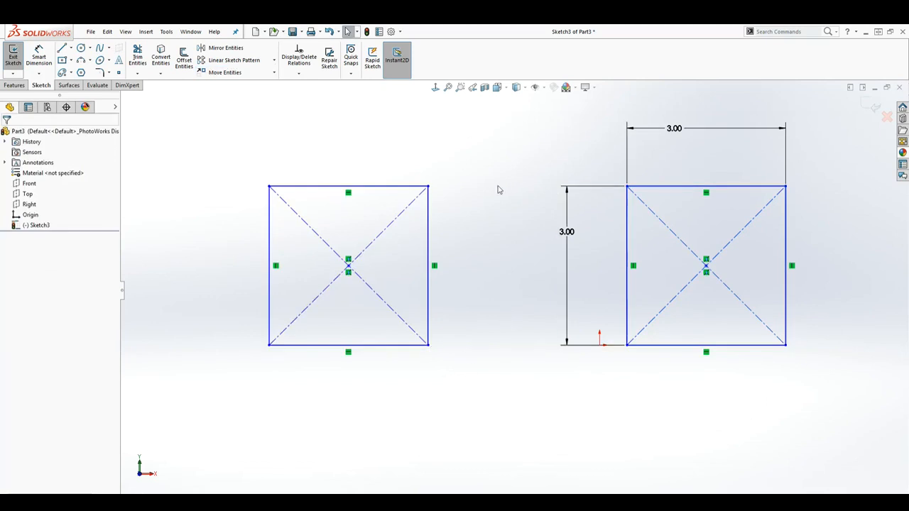
Step: Delete the original square to the right, including its dimensions, leaving the copy in place
{"action": "left_click_drag", "start_coordinate": [544, 110], "coordinate": [826, 386]}
{"action": "key", "text": "Delete"}
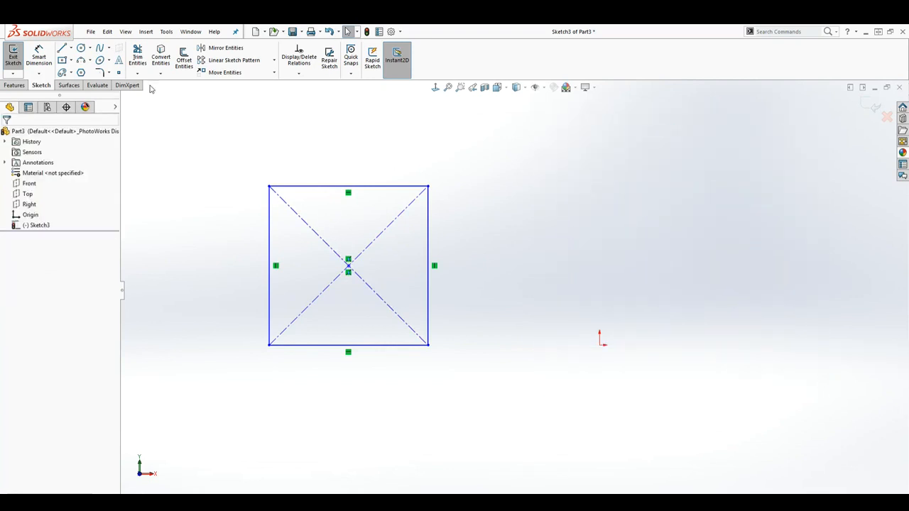
{"action": "left_click", "coordinate": [275, 73]}
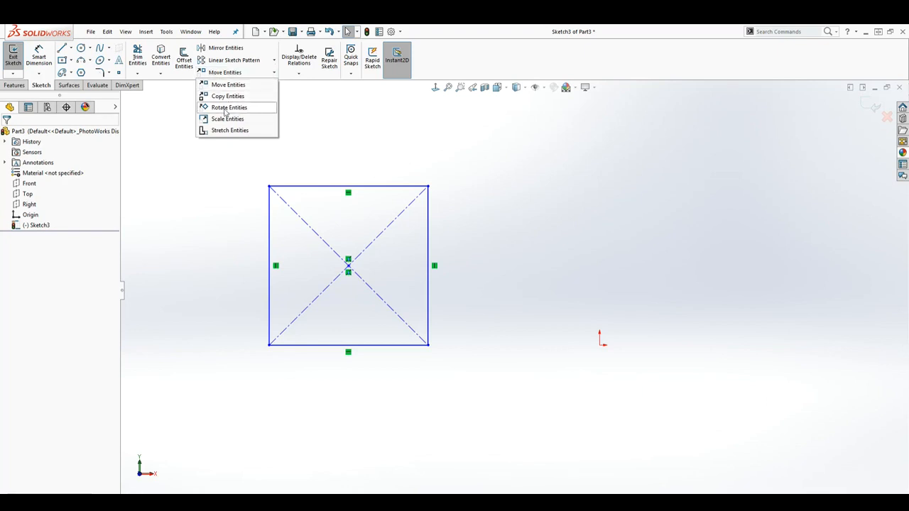
{"action": "left_click", "coordinate": [389, 171]}
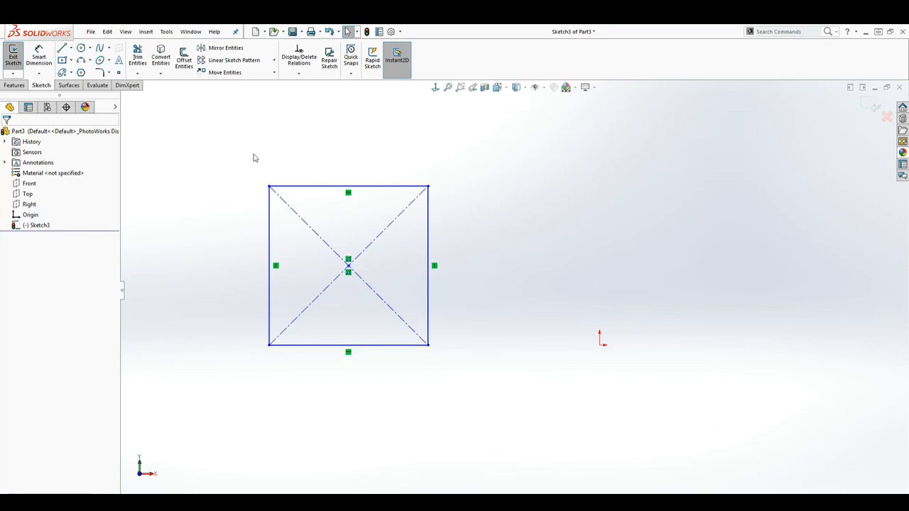
Step: Dimension the copied square's top edge and left edge at 3 in each
{"action": "left_click", "coordinate": [40, 54]}
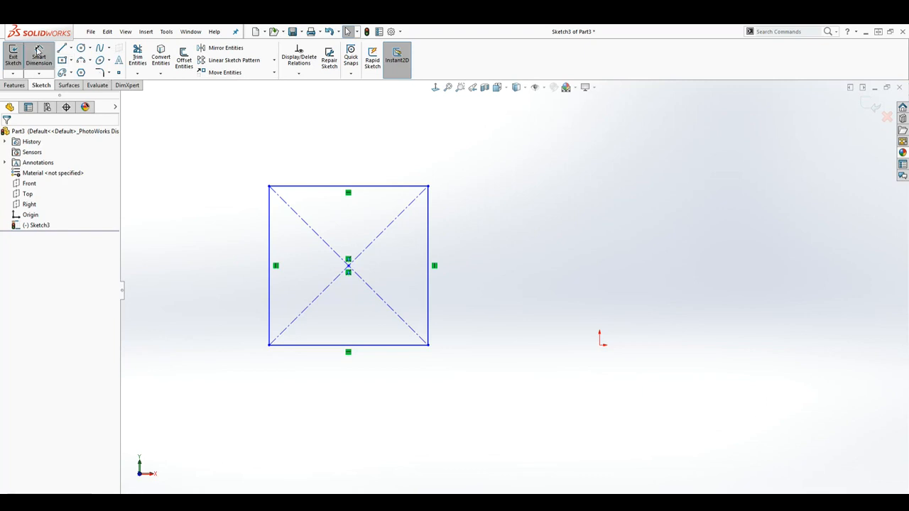
{"action": "left_click", "coordinate": [325, 187]}
{"action": "left_click", "coordinate": [321, 160]}
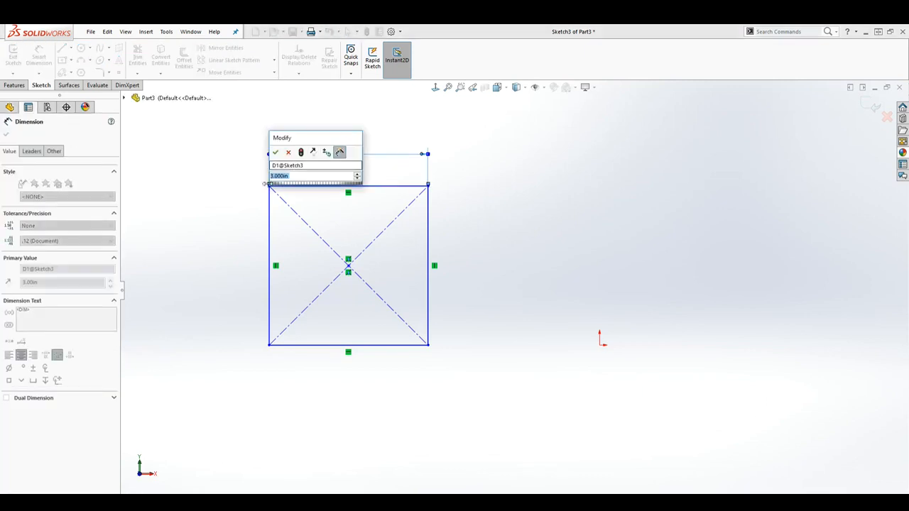
{"action": "key", "text": "Return"}
{"action": "left_click", "coordinate": [270, 230]}
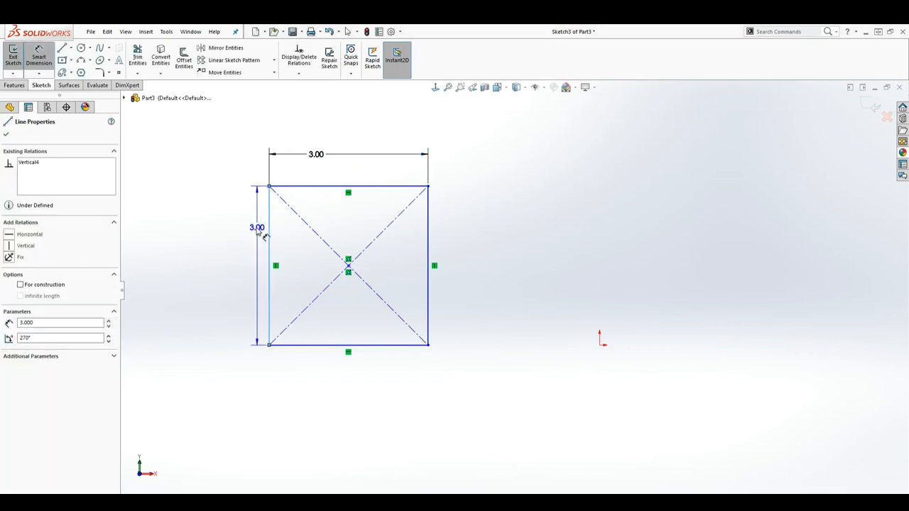
{"action": "left_click", "coordinate": [220, 241]}
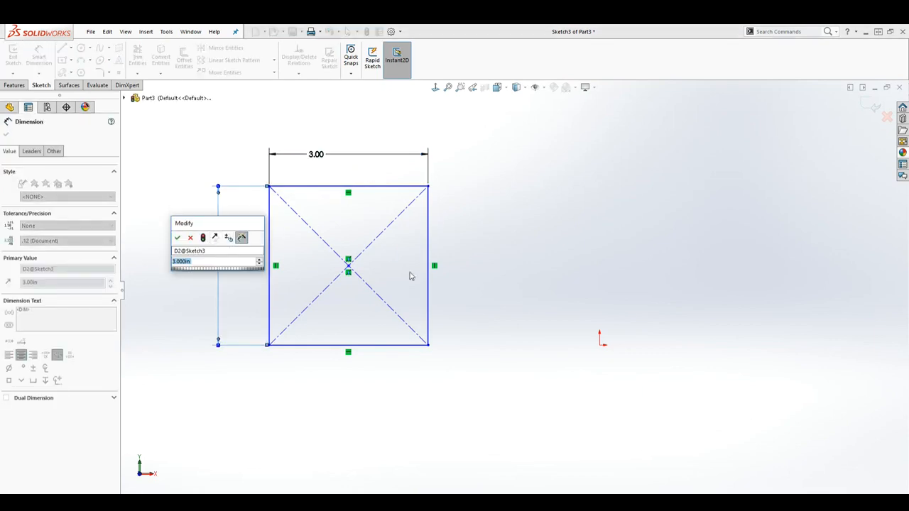
{"action": "left_click", "coordinate": [177, 238]}
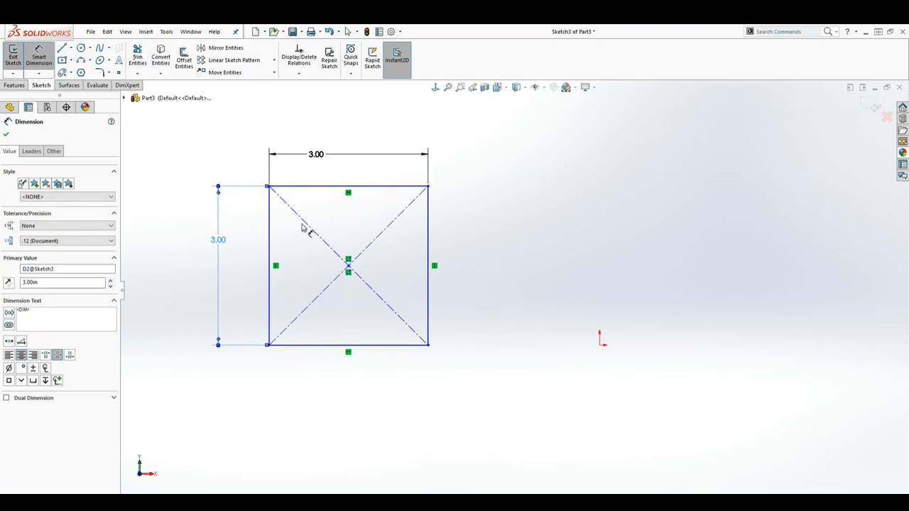
{"action": "key", "text": "Escape"}
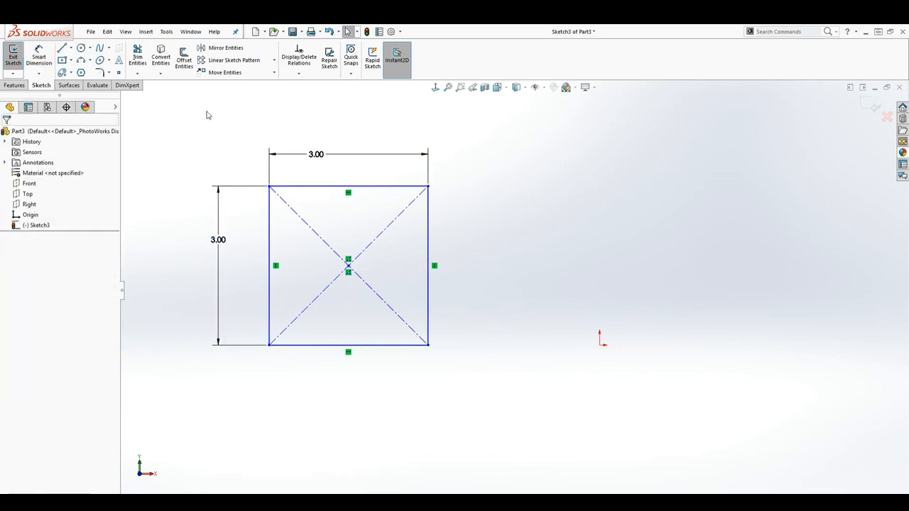
Step: Rotate all the copied square's entities by 45 degrees about its lower-left corner
{"action": "left_click", "coordinate": [273, 73]}
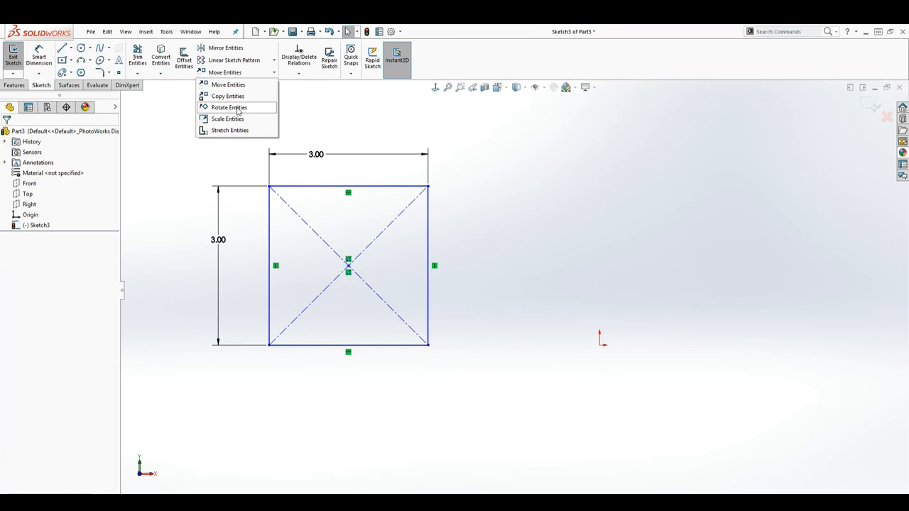
{"action": "left_click", "coordinate": [238, 109]}
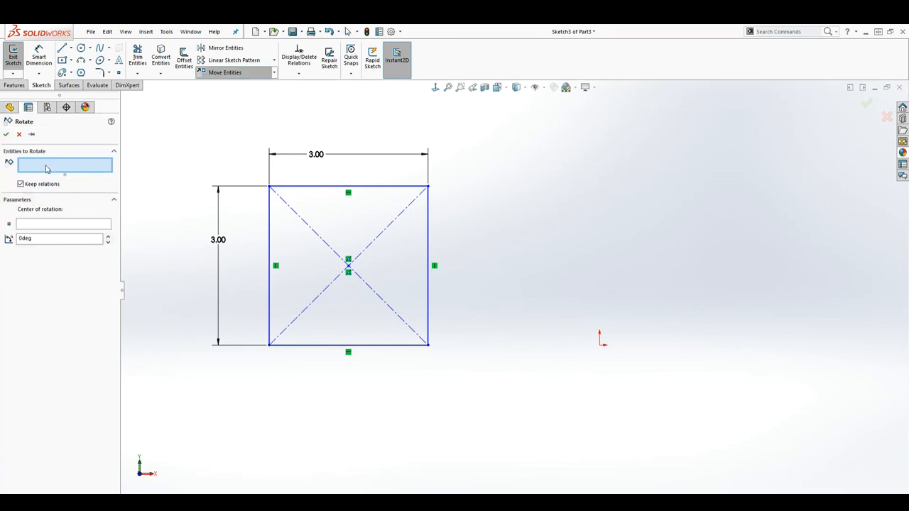
{"action": "mouse_move", "coordinate": [186, 133]}
{"action": "left_mouse_down"}
{"action": "mouse_move", "coordinate": [422, 319]}
{"action": "mouse_move", "coordinate": [494, 389]}
{"action": "left_mouse_up"}
{"action": "left_click", "coordinate": [59, 271]}
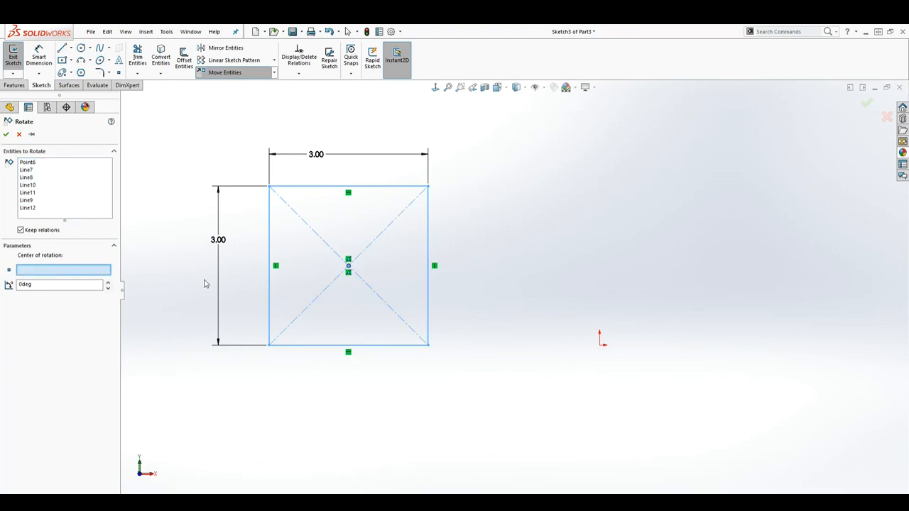
{"action": "left_click", "coordinate": [268, 346]}
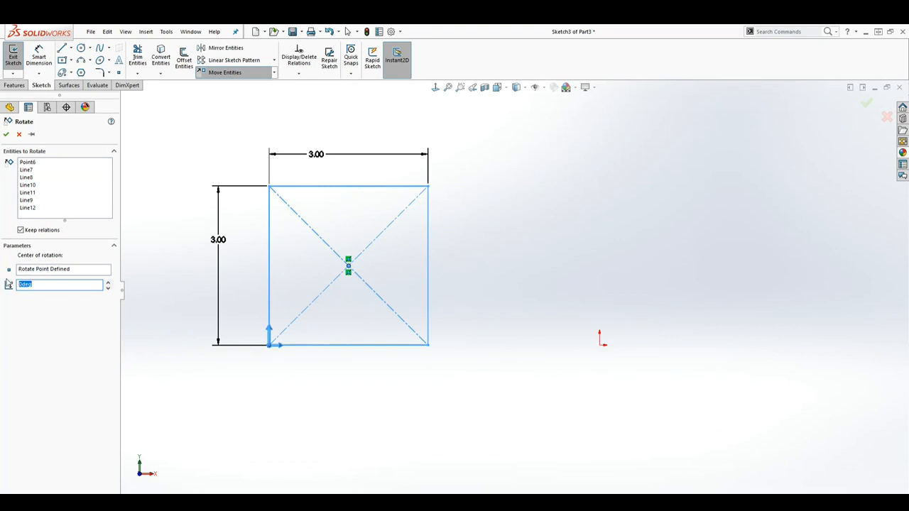
{"action": "key", "text": "Return"}
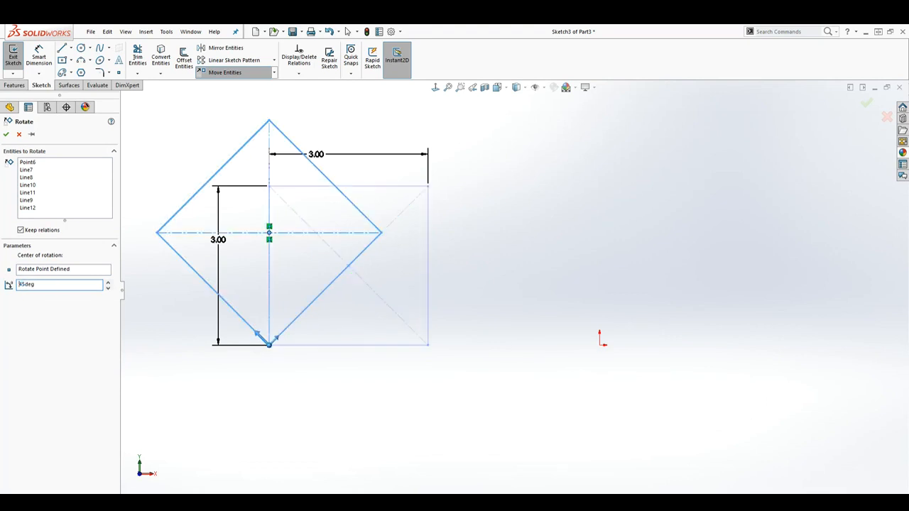
{"action": "left_click", "coordinate": [6, 135]}
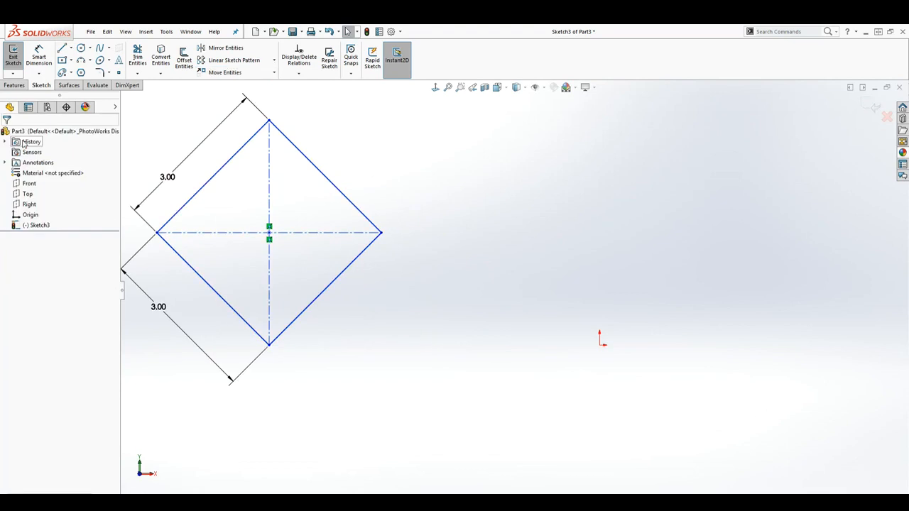
{"action": "scroll", "coordinate": [280, 243], "scroll_direction": "up", "scroll_amount": 2}
{"action": "scroll", "coordinate": [284, 244], "scroll_direction": "down", "scroll_amount": 1}
{"action": "scroll", "coordinate": [284, 263], "scroll_direction": "up", "scroll_amount": 1}
{"action": "scroll", "coordinate": [279, 265], "scroll_direction": "down", "scroll_amount": 1}
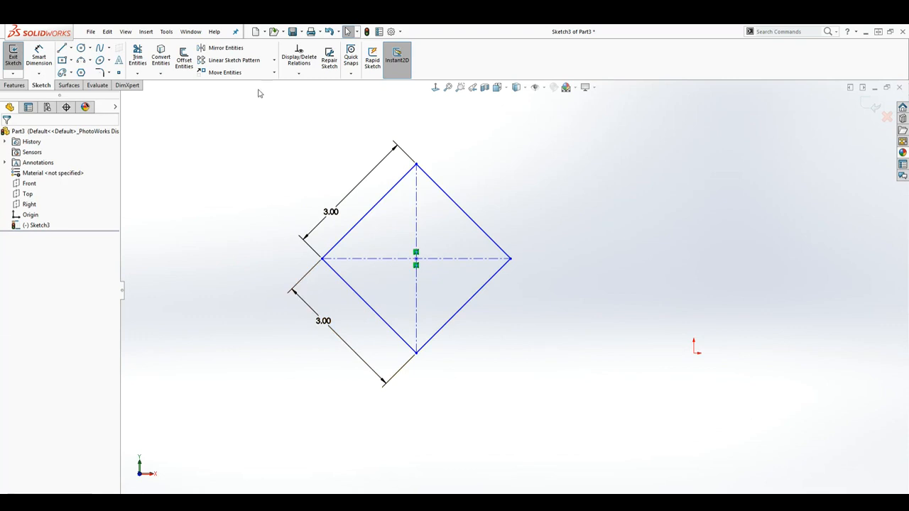
{"action": "left_click", "coordinate": [274, 72]}
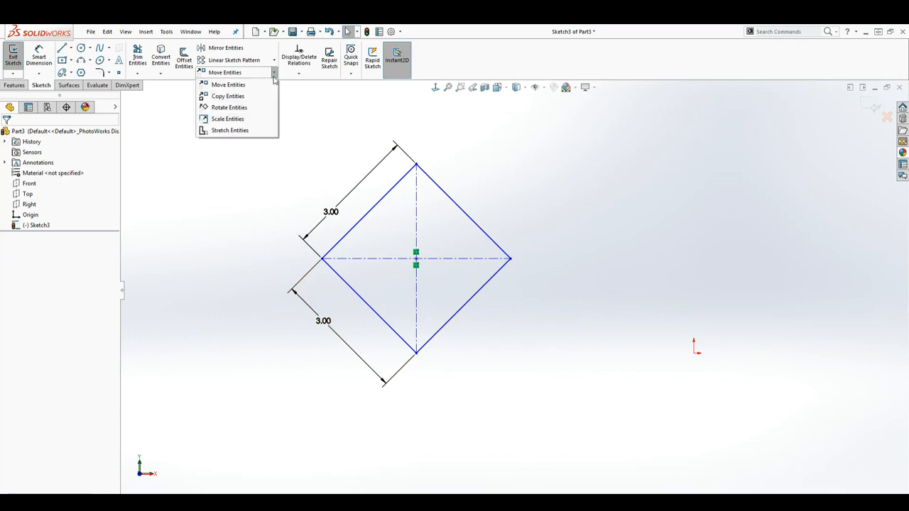
{"action": "left_click", "coordinate": [228, 119]}
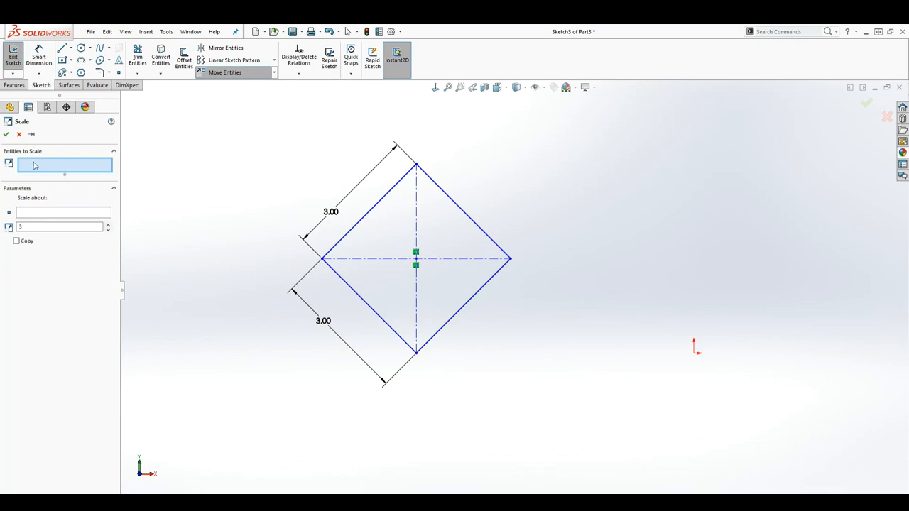
{"action": "left_click_drag", "start_coordinate": [207, 124], "coordinate": [580, 402]}
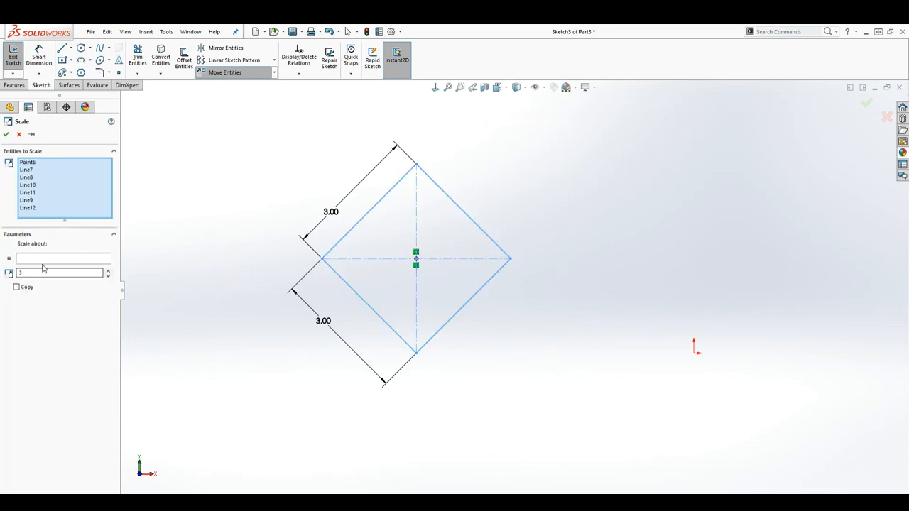
{"action": "double_click", "coordinate": [22, 273]}
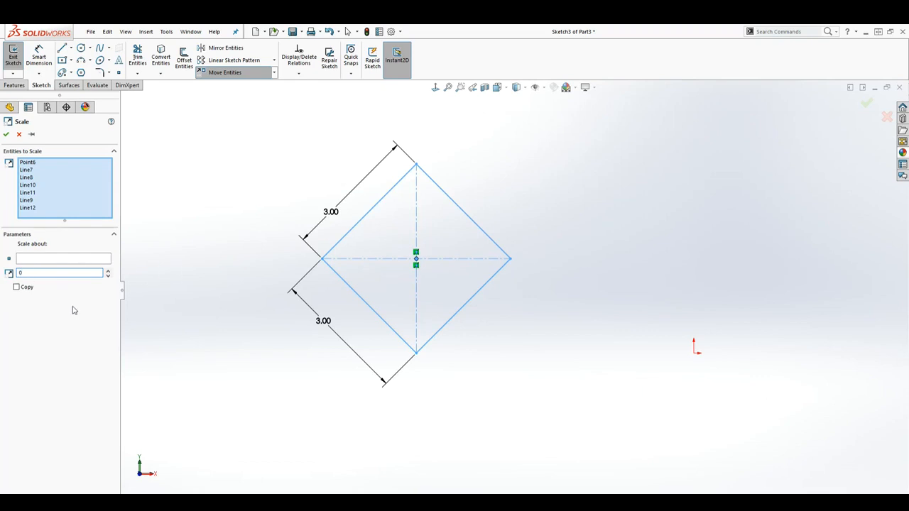
{"action": "left_click", "coordinate": [43, 263]}
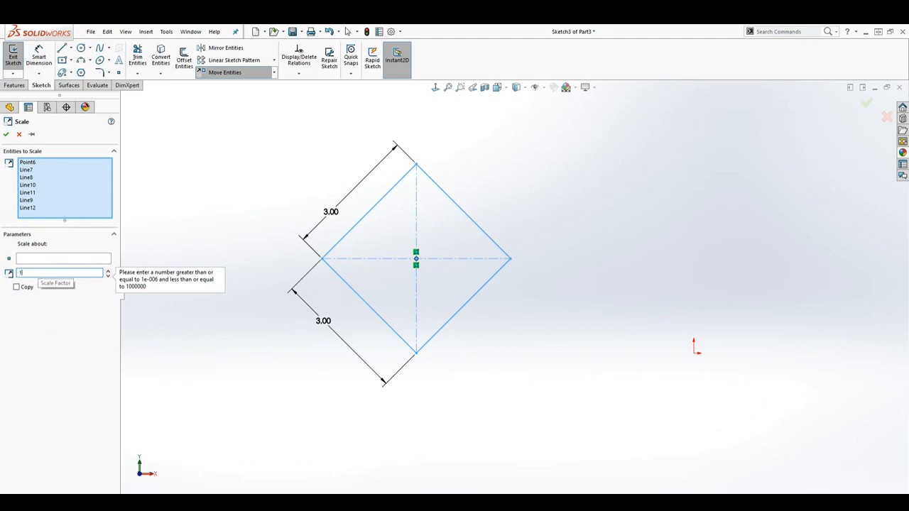
{"action": "left_click", "coordinate": [61, 260]}
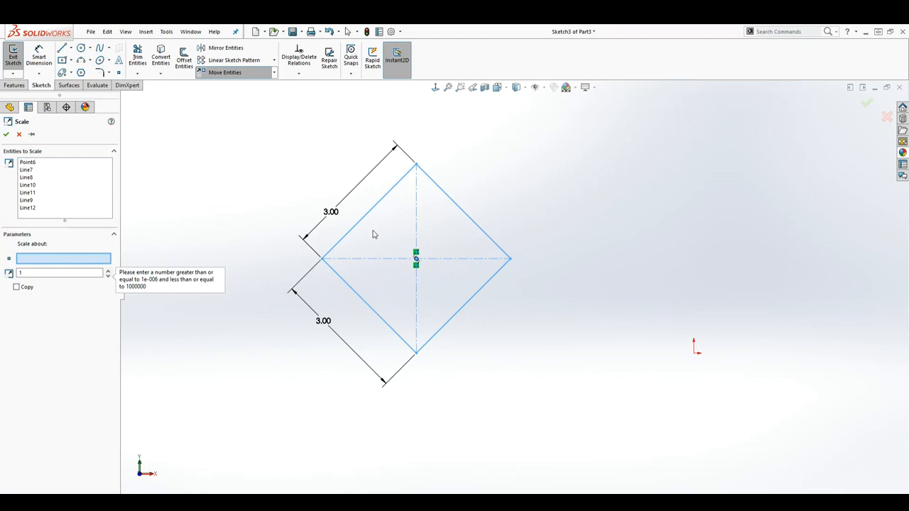
{"action": "left_click", "coordinate": [417, 260]}
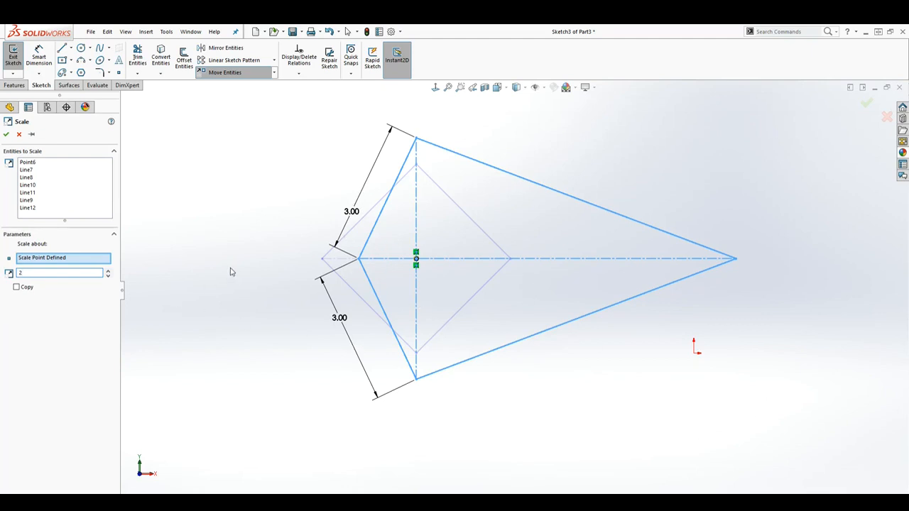
{"action": "left_click", "coordinate": [19, 135]}
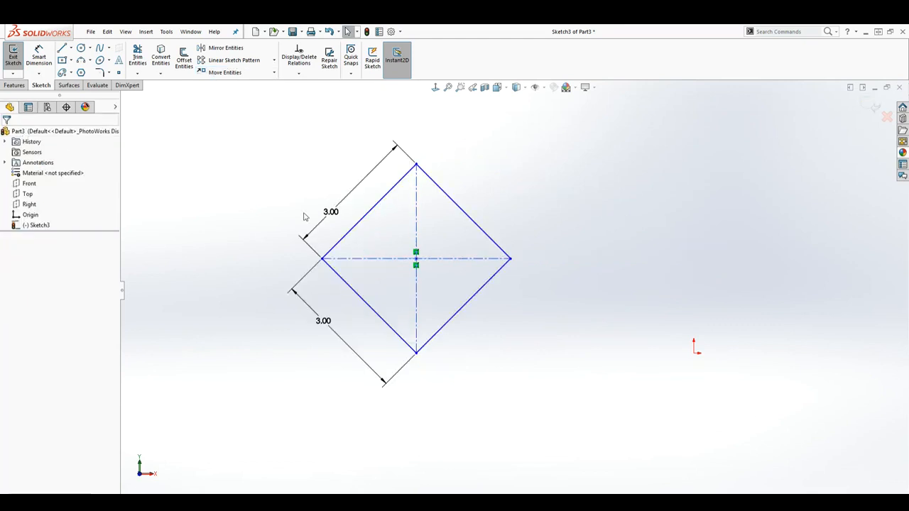
Step: Delete both 3 in dimensions from the rotated square
{"action": "left_click", "coordinate": [363, 181]}
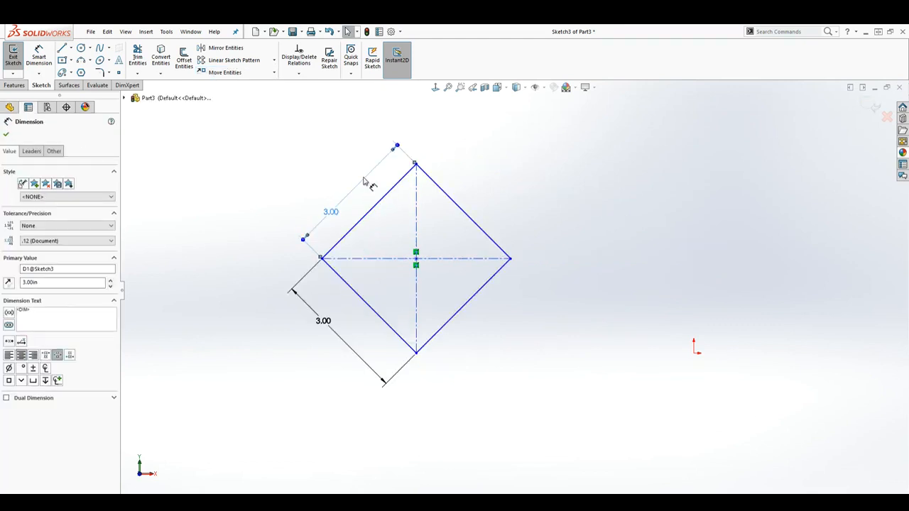
{"action": "key", "text": "Delete"}
{"action": "left_click", "coordinate": [311, 263]}
{"action": "key", "text": "Delete"}
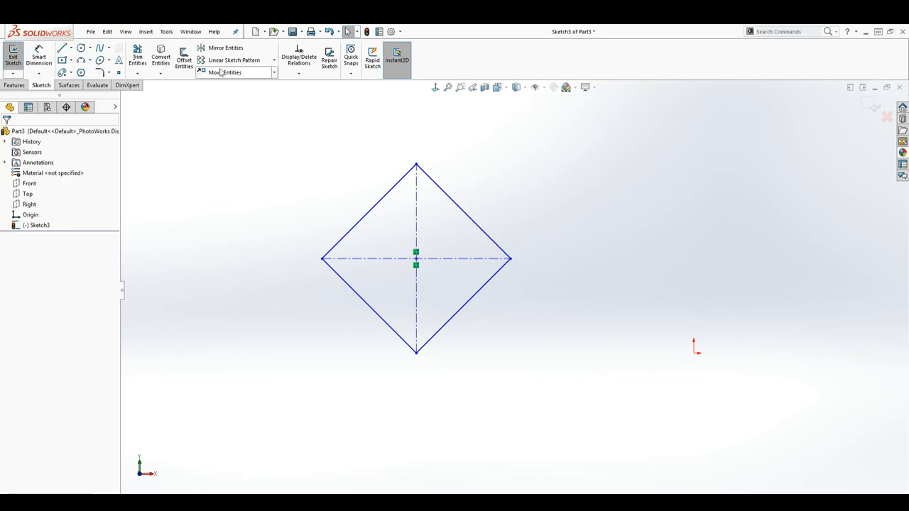
Step: Scale all the rotated square's entities, including its construction diagonals, about its center point by a factor of 3, without making a copy
{"action": "left_click", "coordinate": [273, 72]}
{"action": "left_click", "coordinate": [238, 125]}
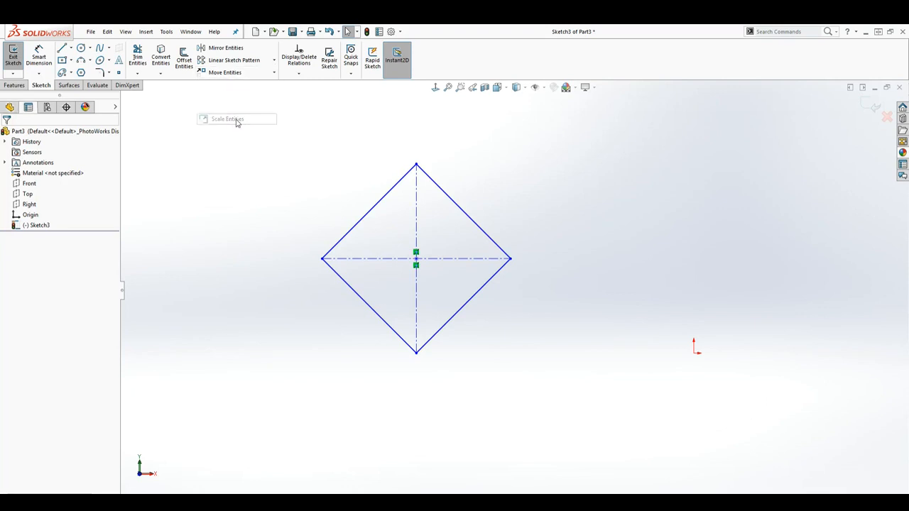
{"action": "mouse_move", "coordinate": [222, 132]}
{"action": "left_mouse_down"}
{"action": "mouse_move", "coordinate": [596, 346]}
{"action": "mouse_move", "coordinate": [622, 411]}
{"action": "left_mouse_up"}
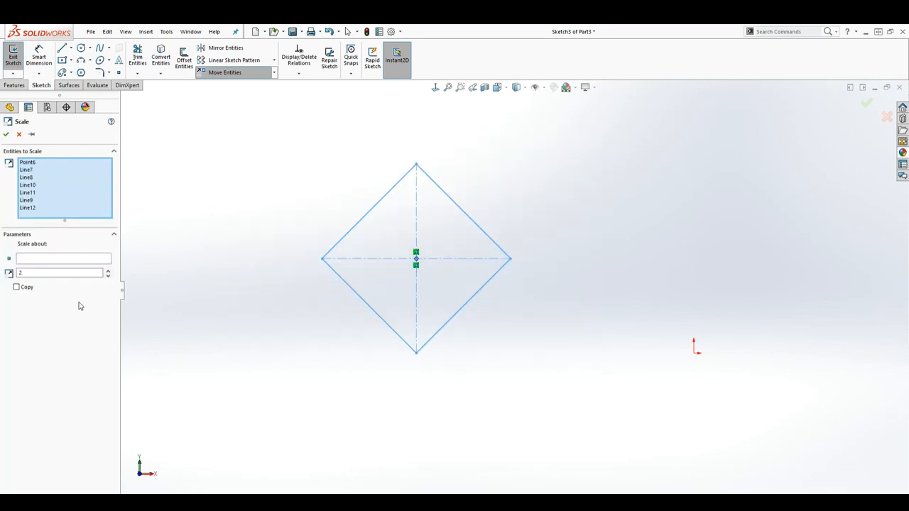
{"action": "left_click", "coordinate": [32, 260]}
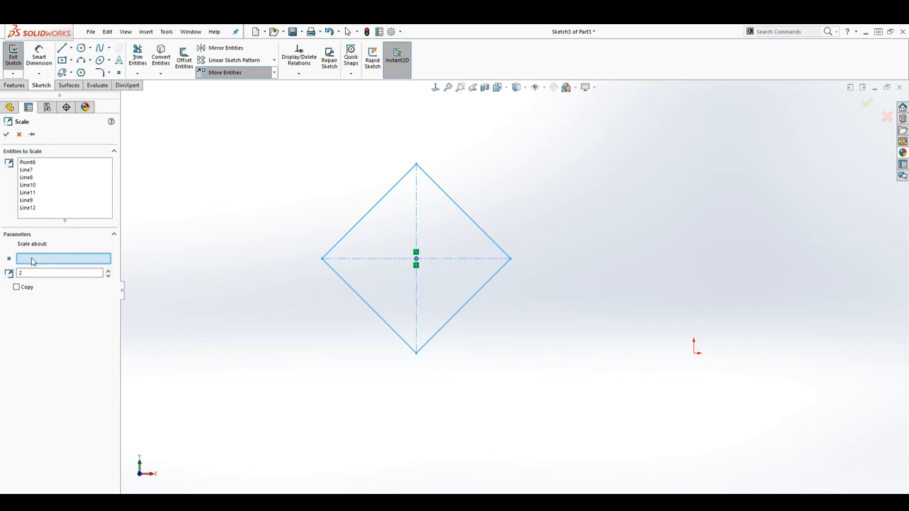
{"action": "left_click", "coordinate": [417, 261]}
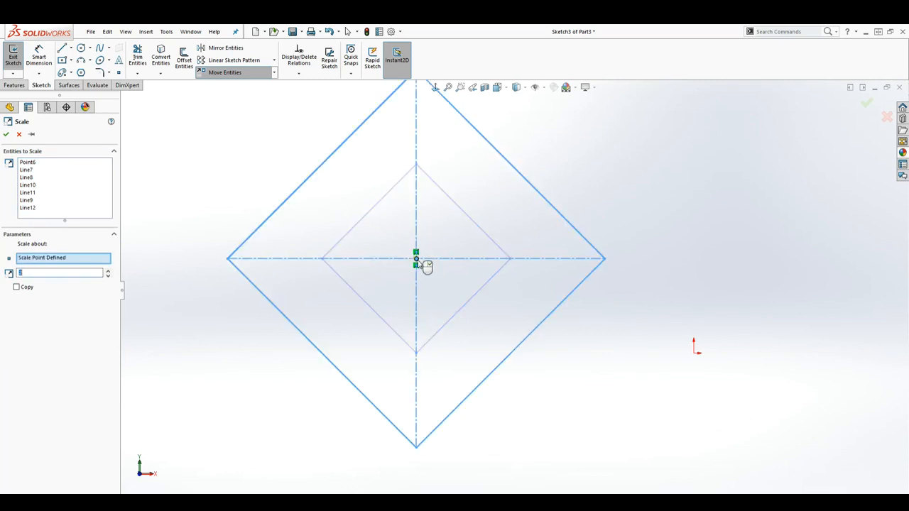
{"action": "scroll", "coordinate": [447, 268], "scroll_direction": "up", "scroll_amount": 2}
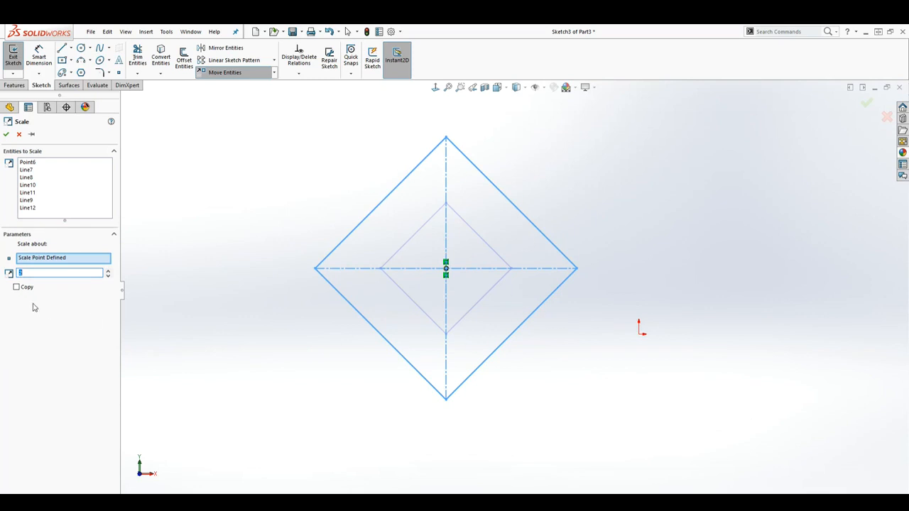
{"action": "left_click", "coordinate": [108, 271]}
{"action": "left_click", "coordinate": [108, 271]}
{"action": "left_click", "coordinate": [108, 271]}
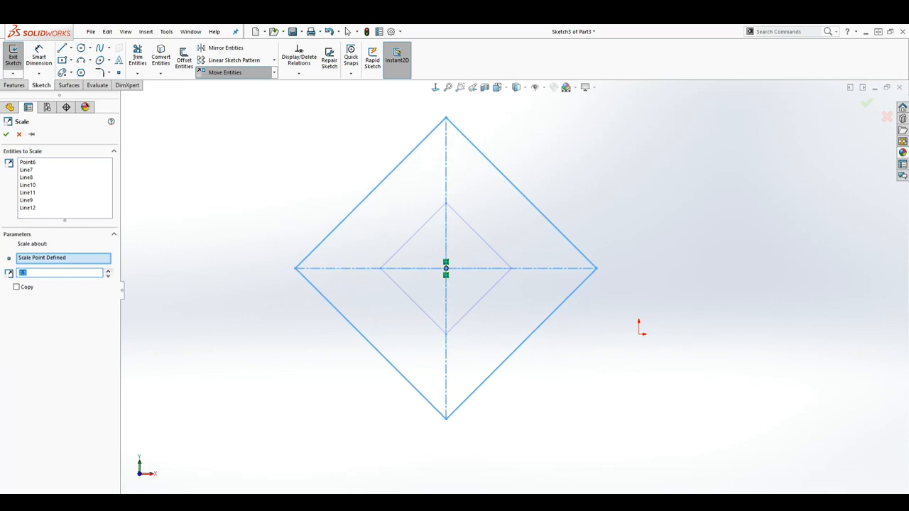
{"action": "scroll", "coordinate": [660, 341], "scroll_direction": "up", "scroll_amount": 2}
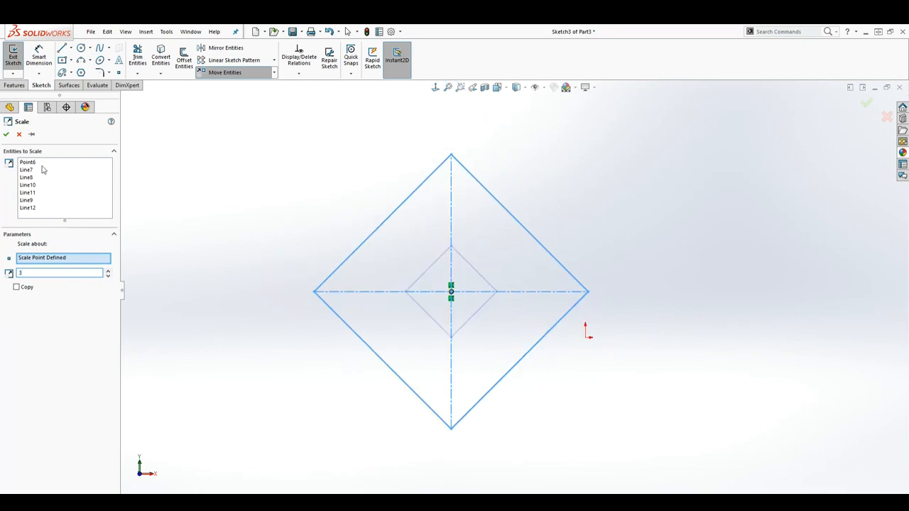
{"action": "left_click", "coordinate": [6, 134]}
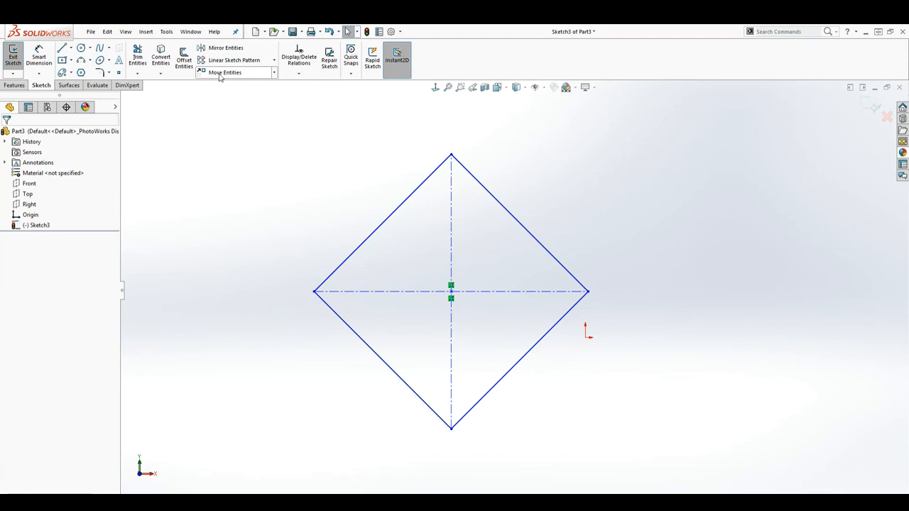